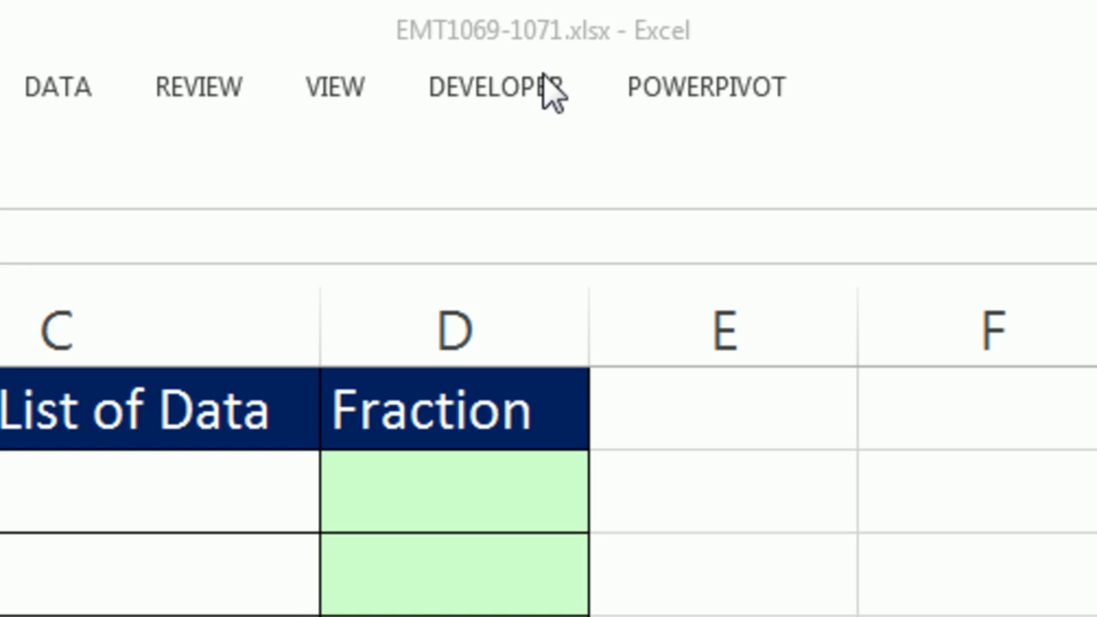
pyautogui.click(553, 90)
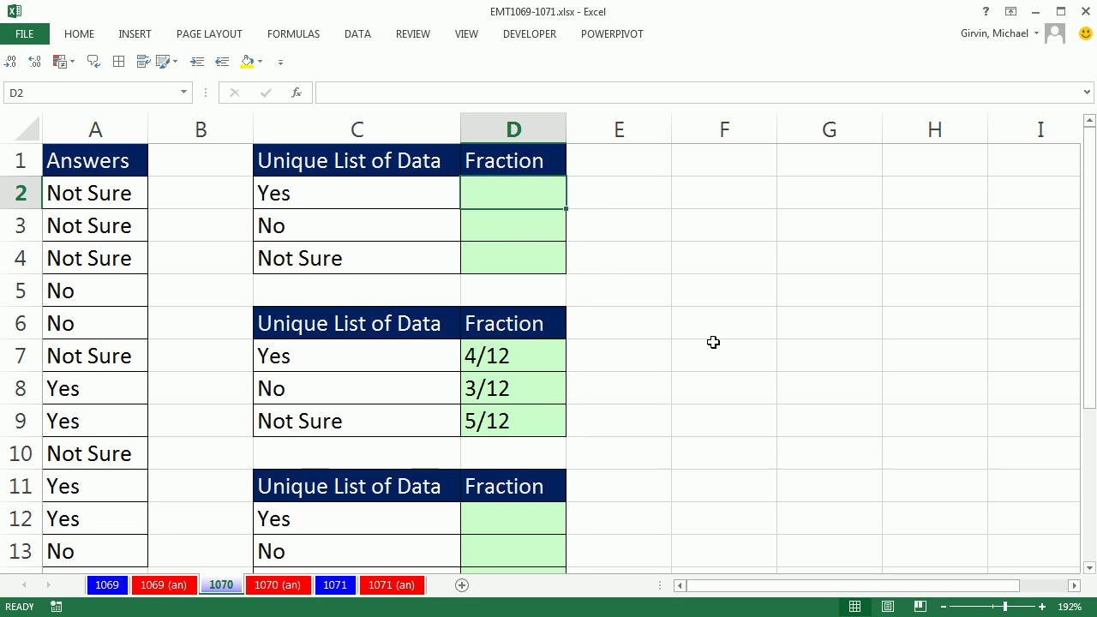
# - Enter the formula =COUNTIF($A$2:$A$13,C2) in cell D2 to count the Yes answers
pyautogui.write('=cou')
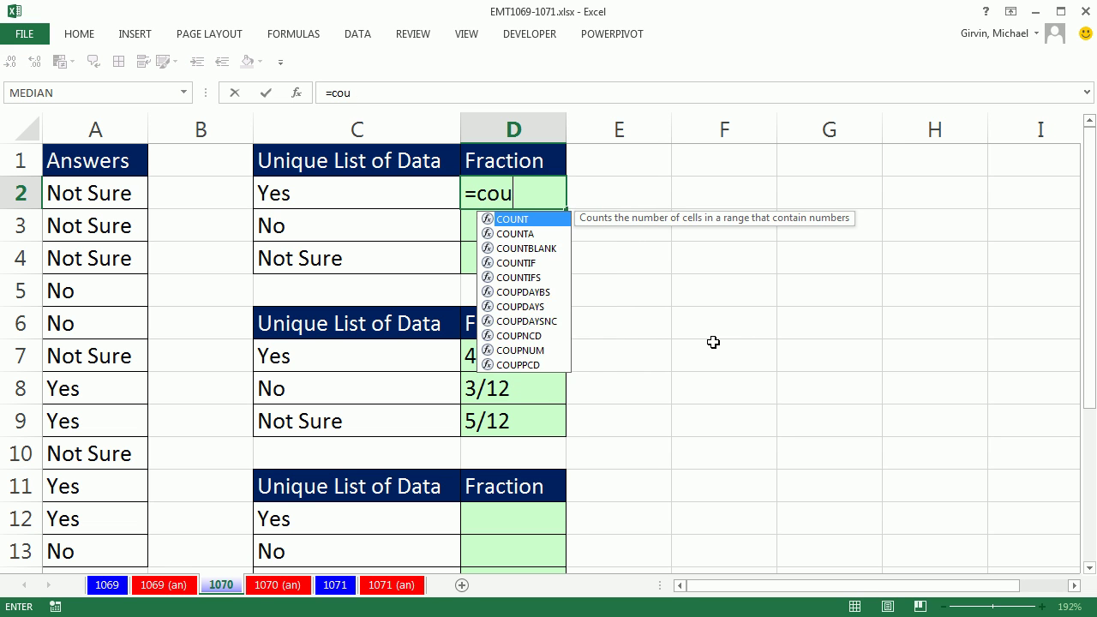
pyautogui.write('ntif')
pyautogui.press('Tab')
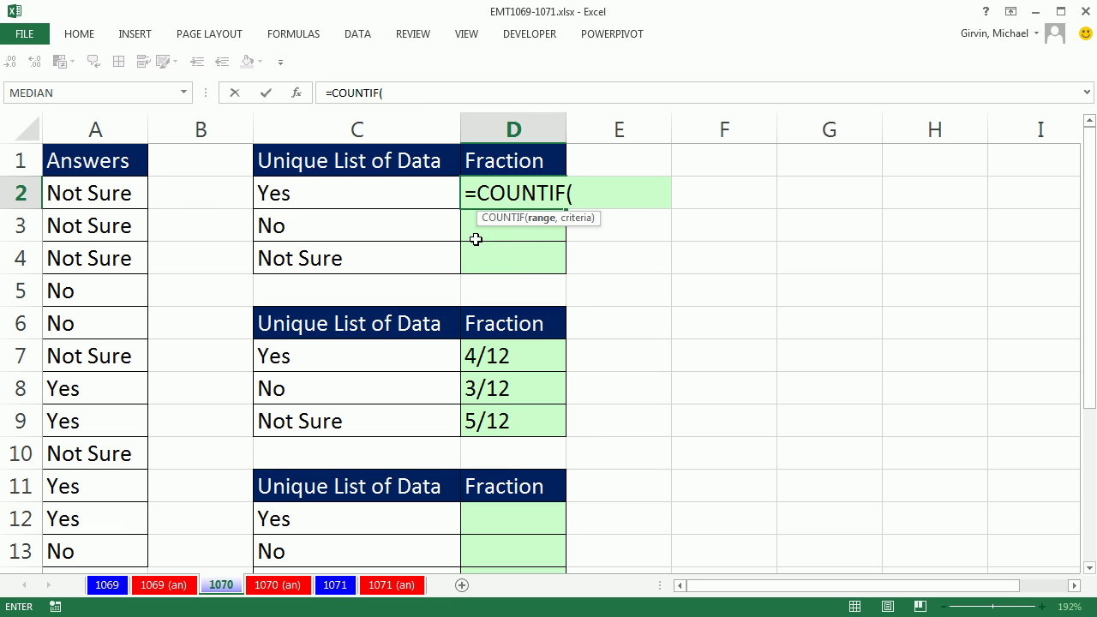
pyautogui.moveTo(101, 193); pyautogui.dragTo(90, 556)
pyautogui.press('F4')
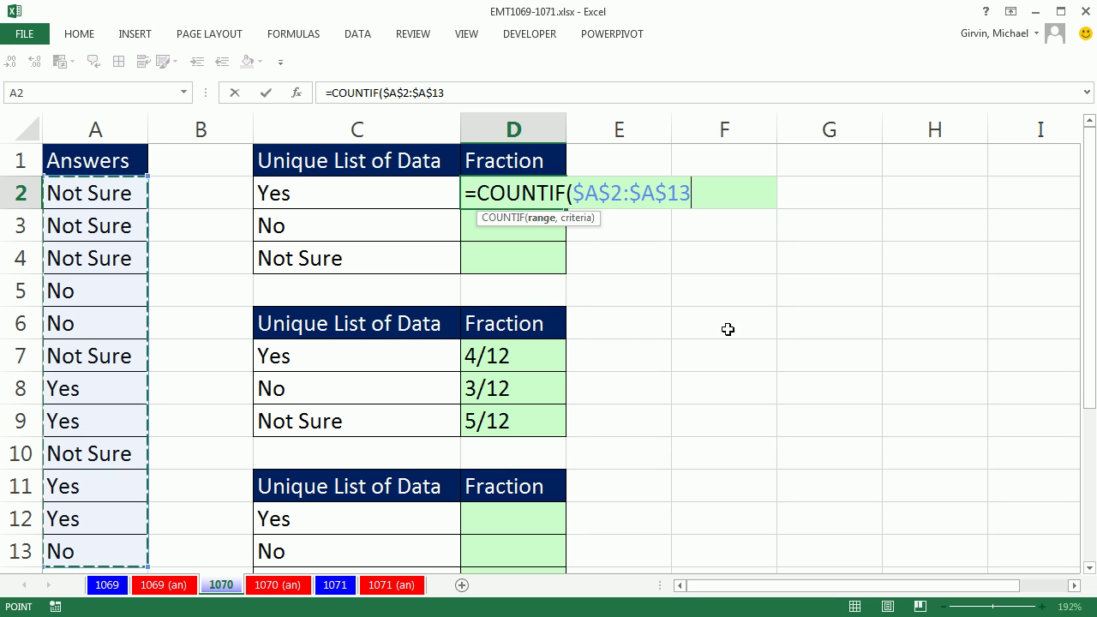
pyautogui.write(',')
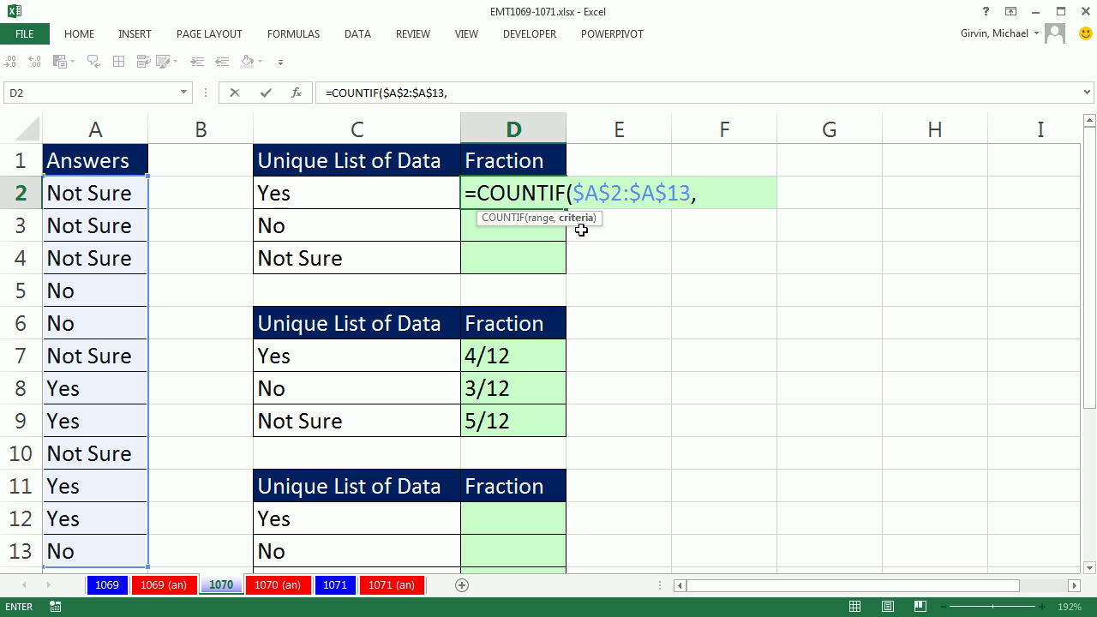
pyautogui.click(355, 196)
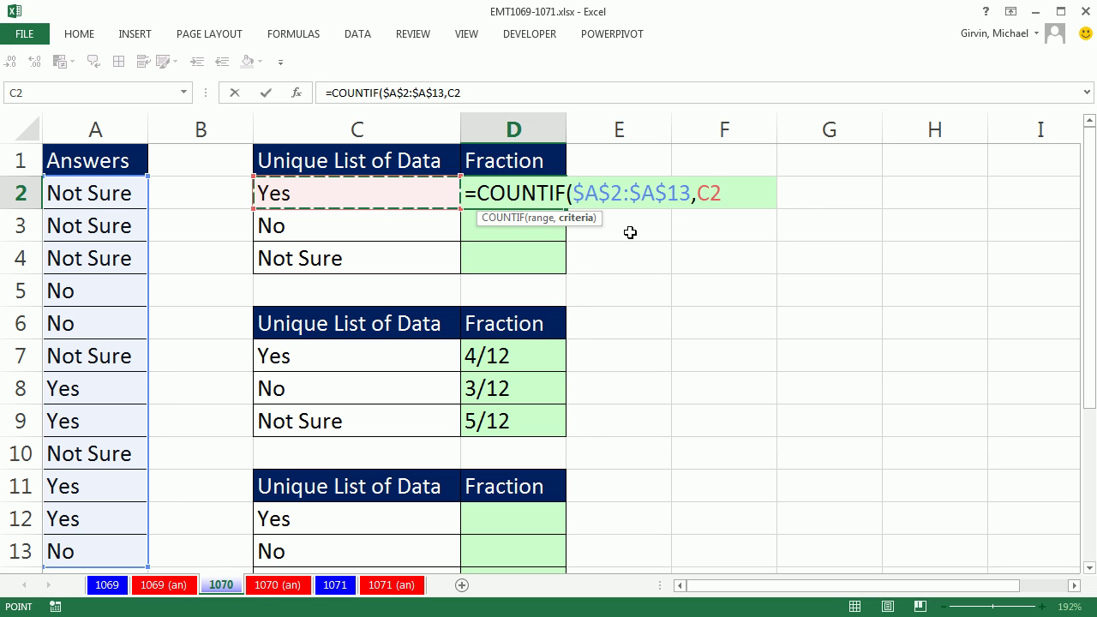
pyautogui.write(')')
pyautogui.hotkey('ctrl', 'Return')
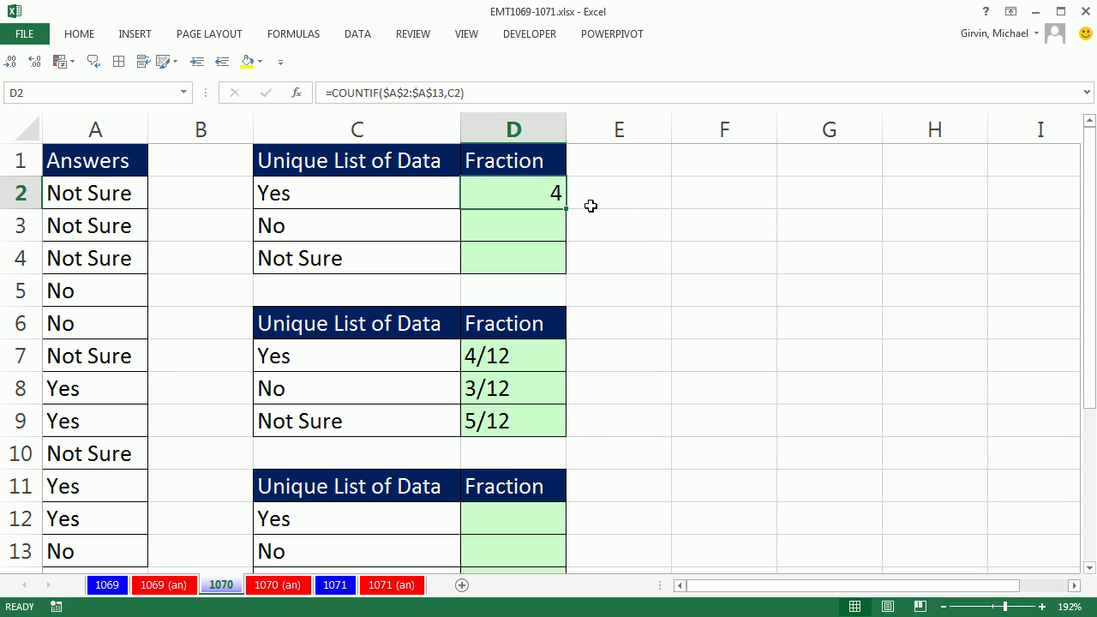
# - Copy the COUNTIF formula from D2 down to D4 and check the cell references in D4
pyautogui.doubleClick(568, 209)
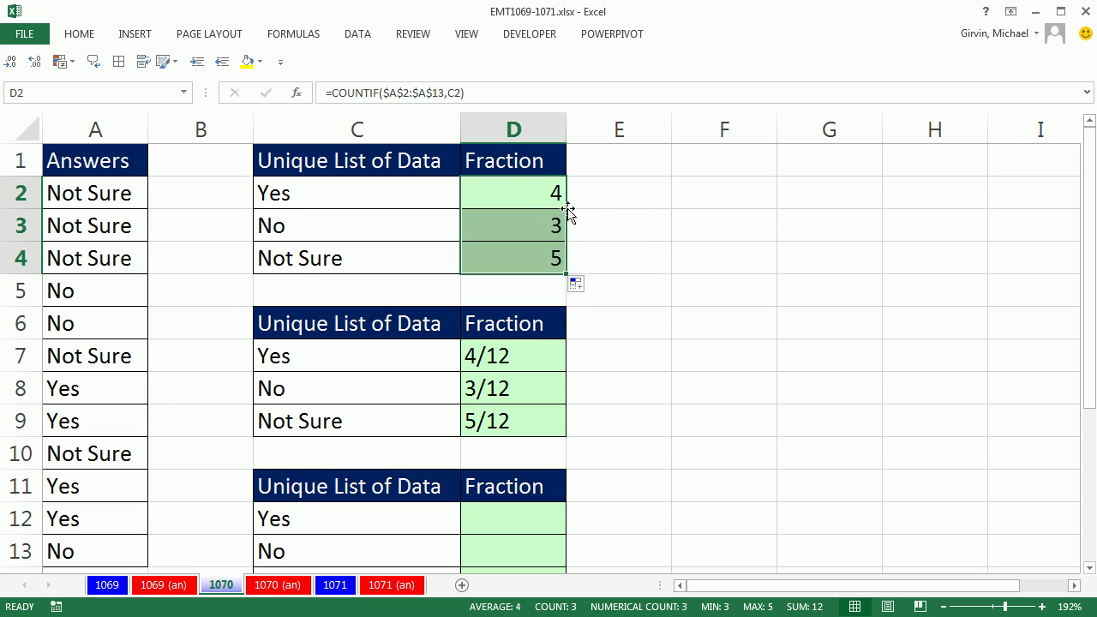
pyautogui.click(539, 259)
pyautogui.doubleClick(539, 259)
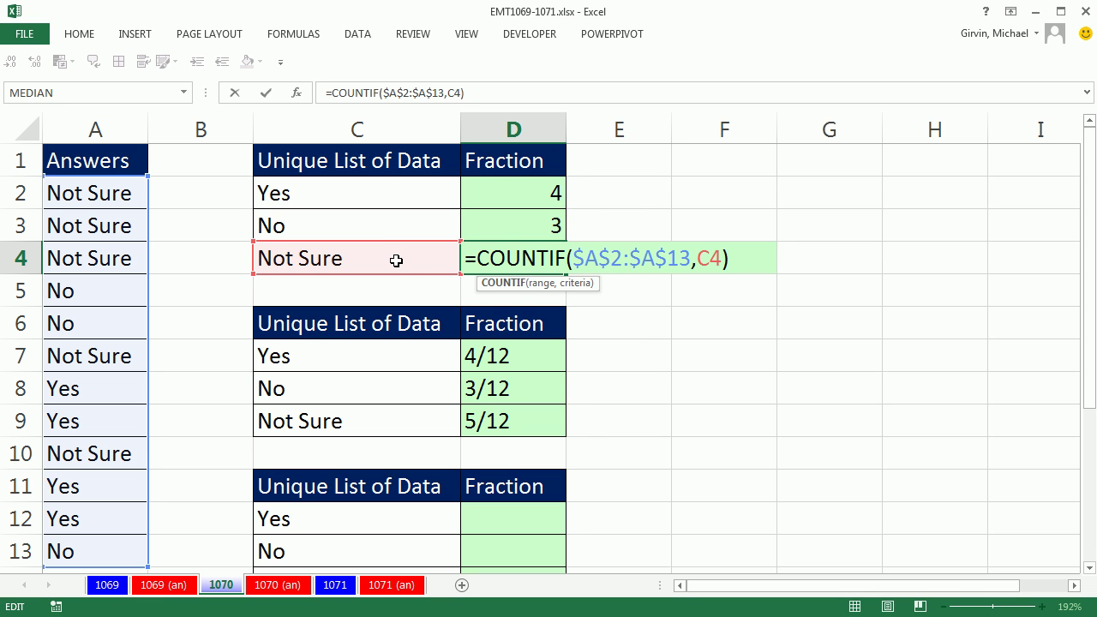
pyautogui.hotkey('ctrl', 'Return')
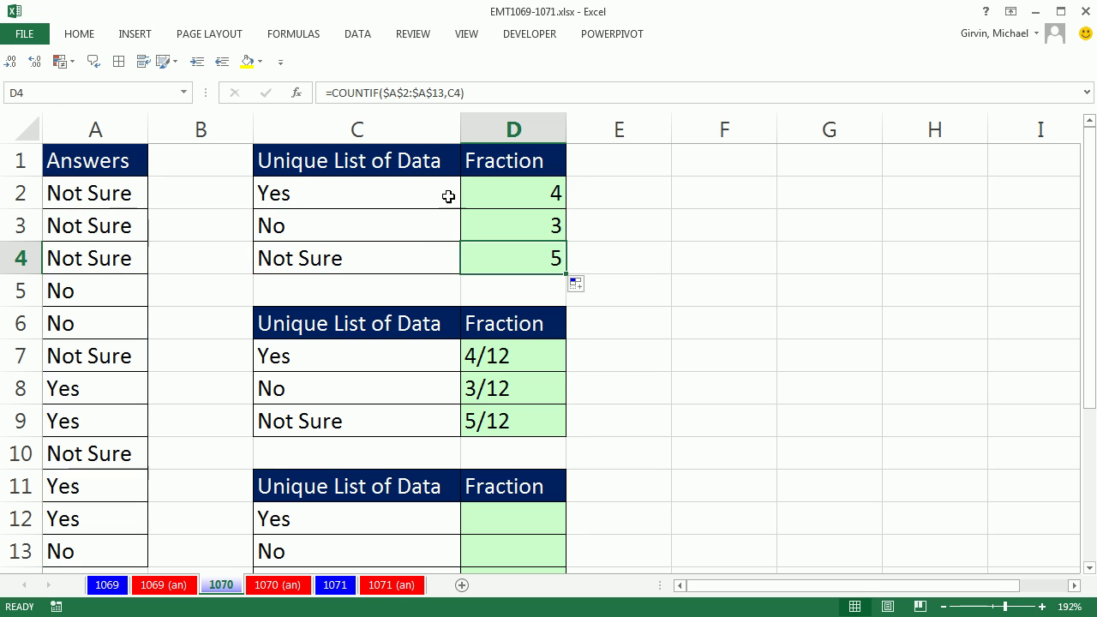
# - Extend the COUNTIF formula in D2 with &"/"& to join a slash as text
pyautogui.click(481, 190)
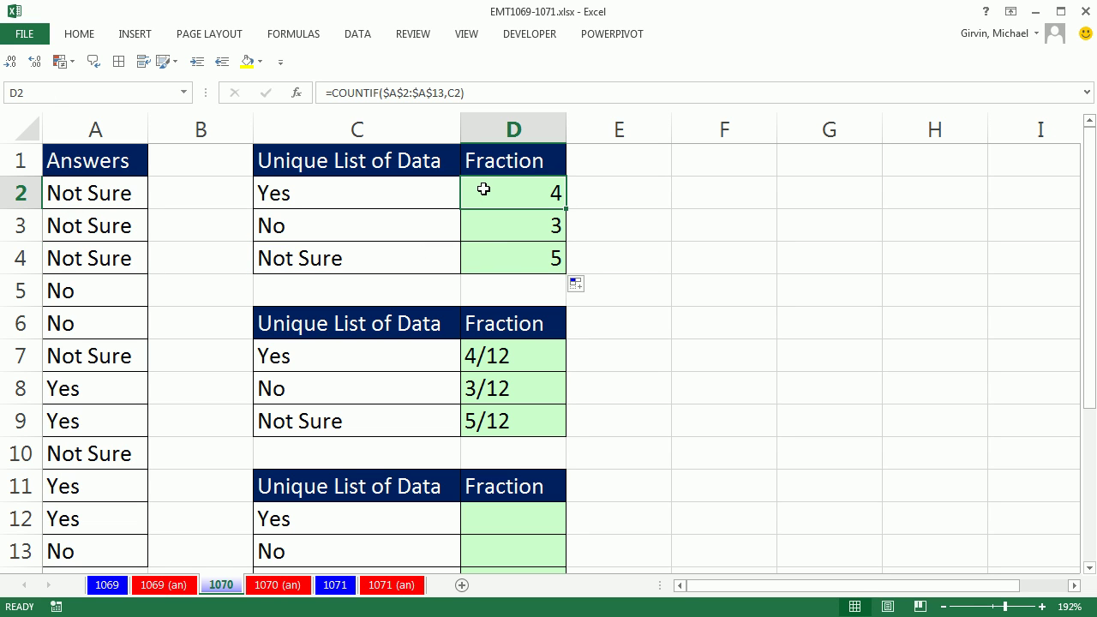
pyautogui.press('F2')
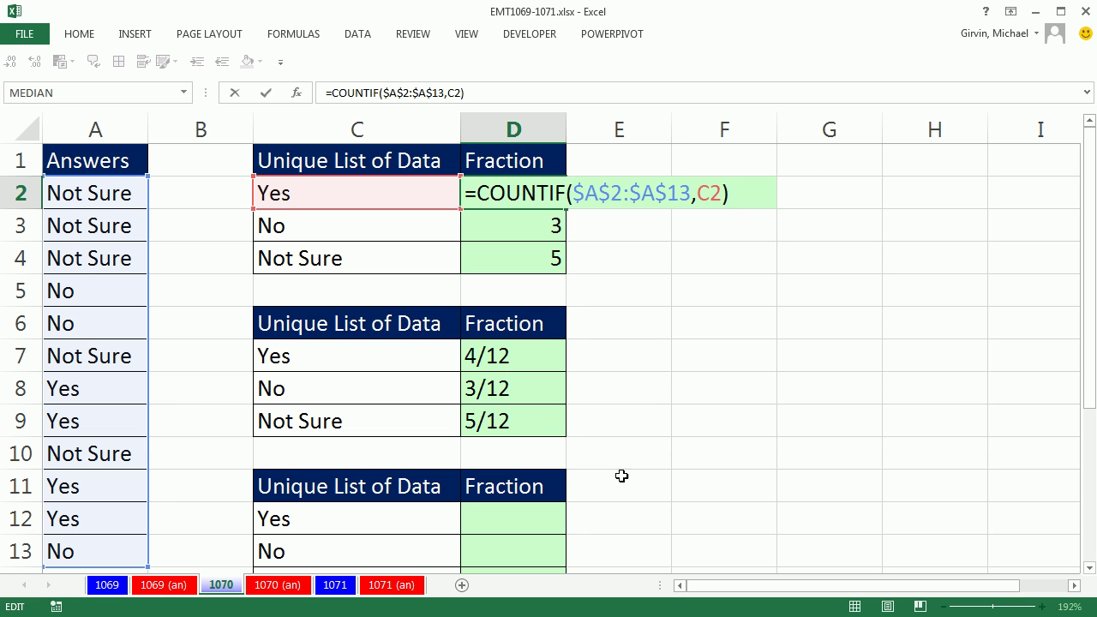
pyautogui.write('&"/')
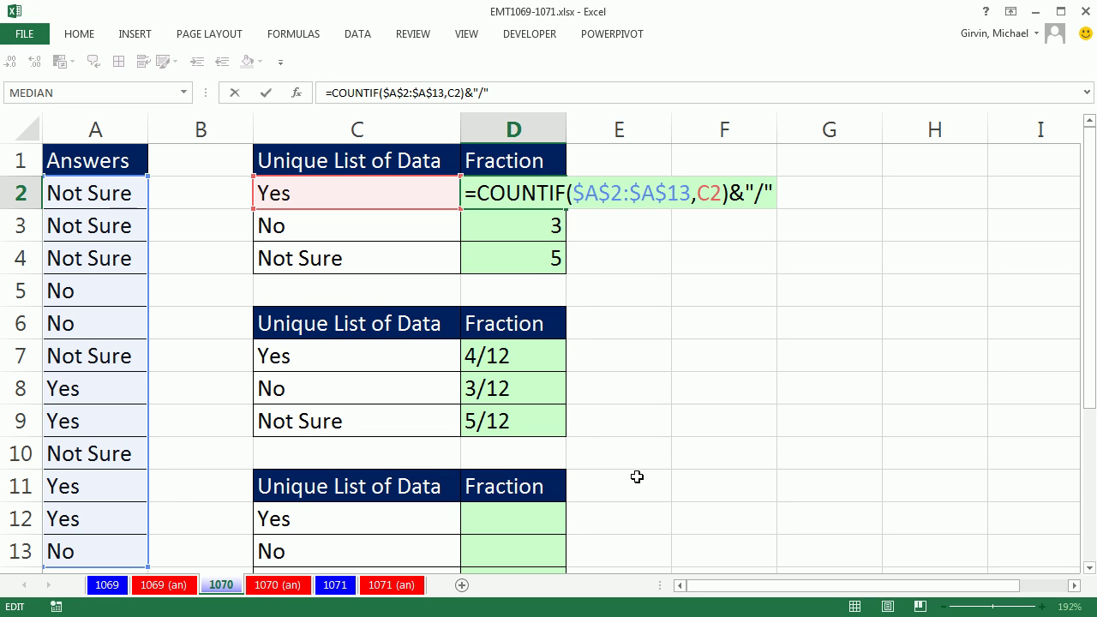
pyautogui.write('&')
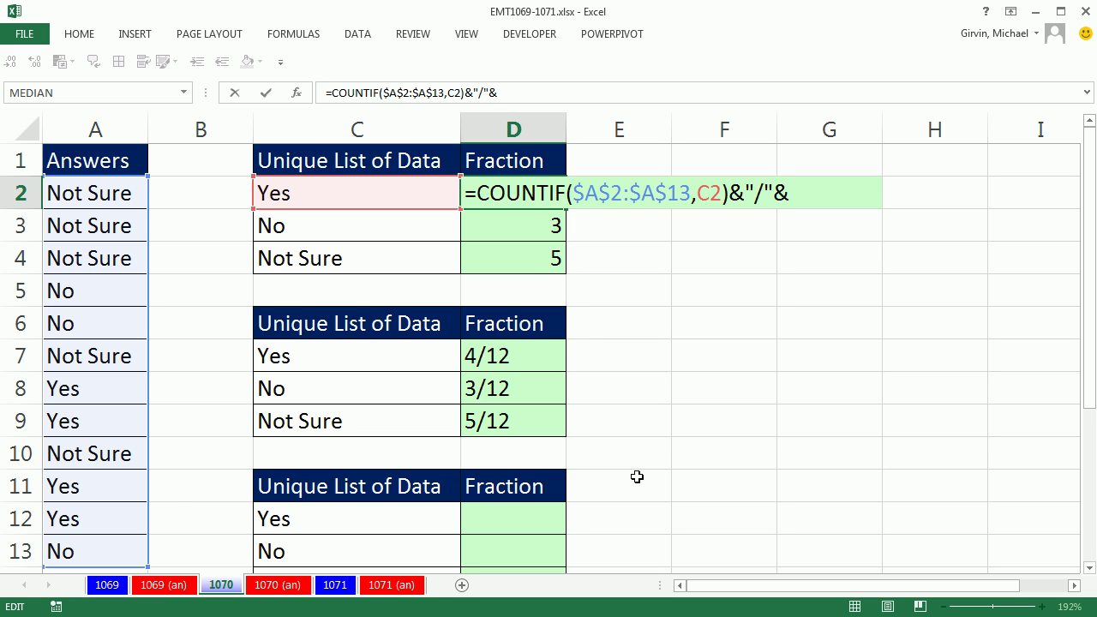
# - Complete the D2 formula with COUNTA($A$2:$A$13) as the denominator and copy it down to D4
pyautogui.write('c')
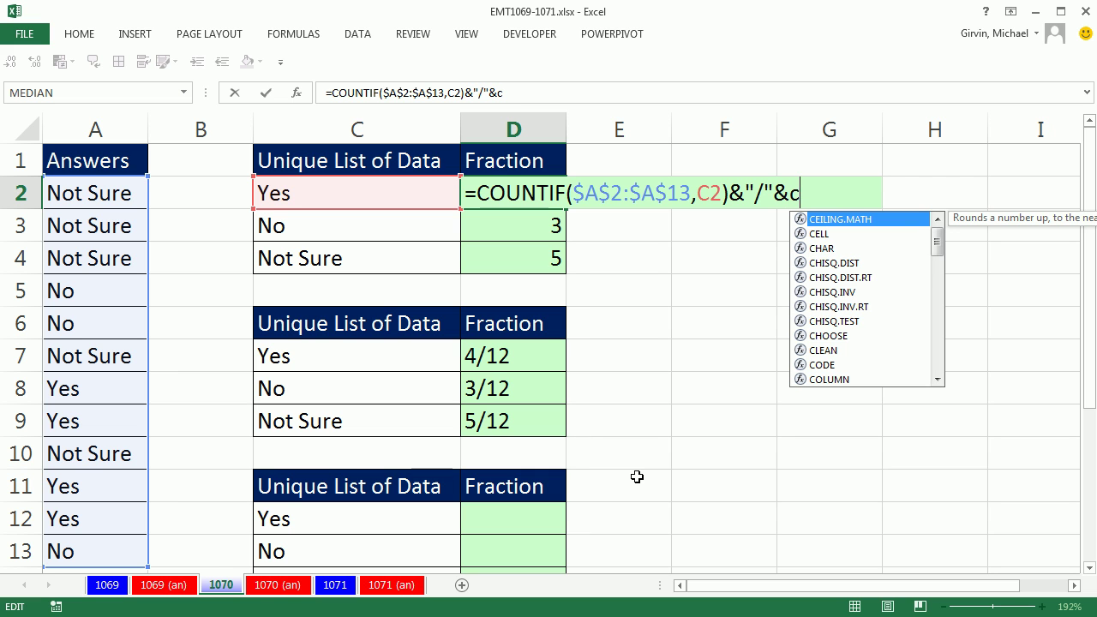
pyautogui.write('ount')
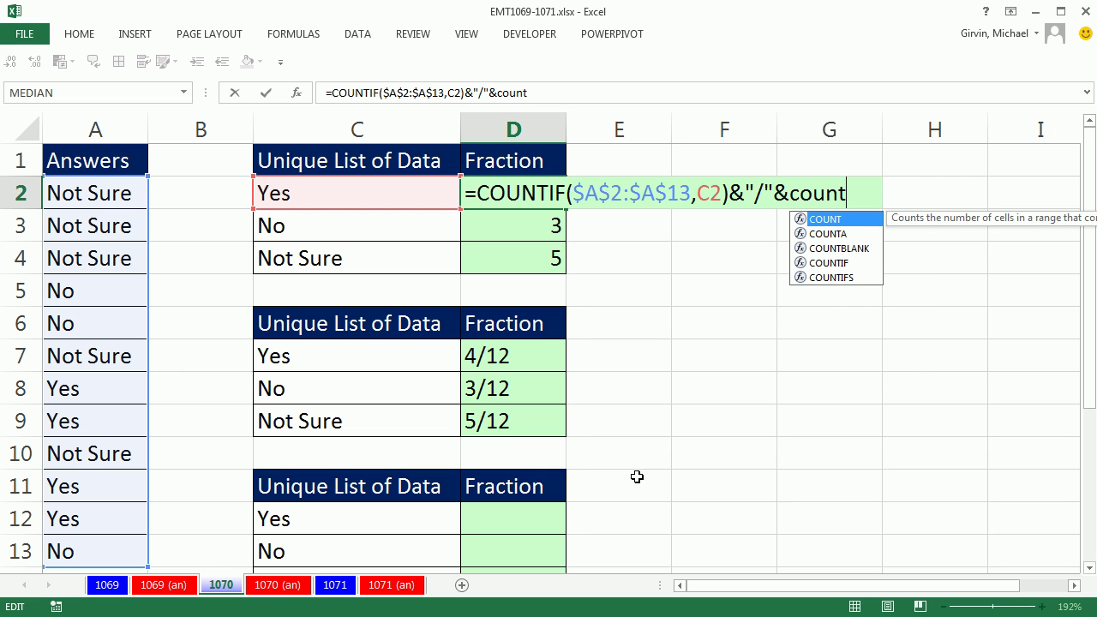
pyautogui.press('Down')
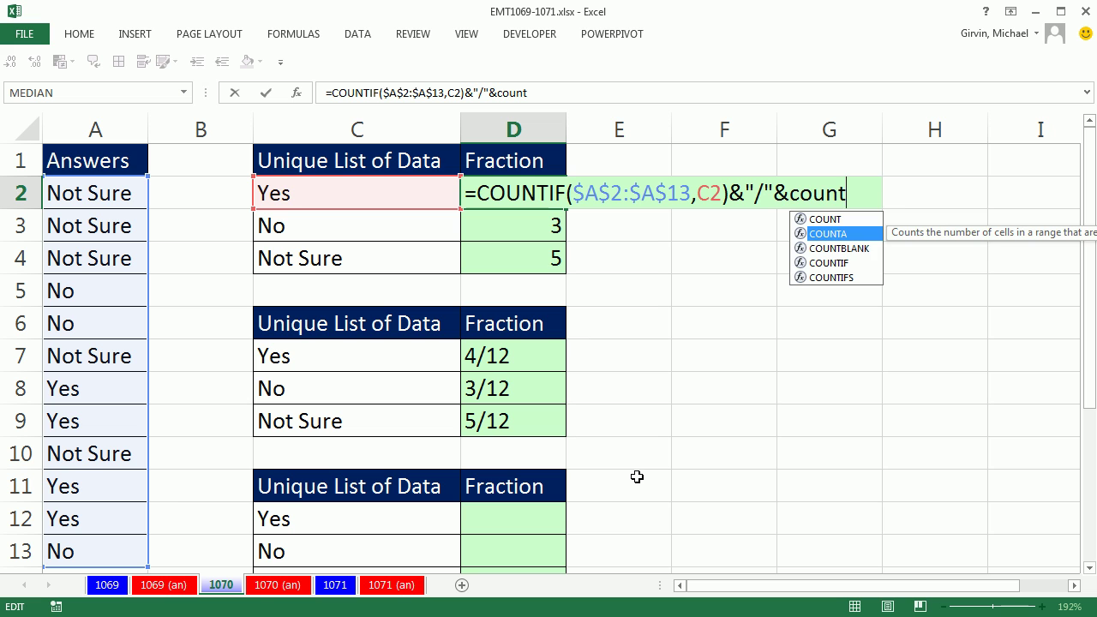
pyautogui.press('Tab')
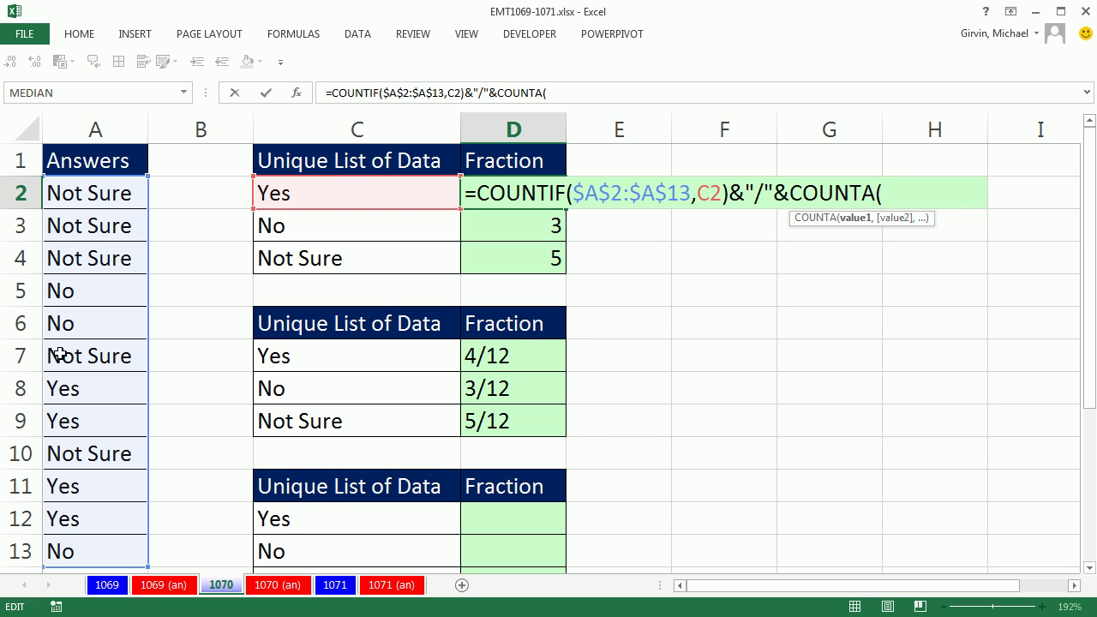
pyautogui.moveTo(77, 195); pyautogui.dragTo(81, 549)
pyautogui.press('F4')
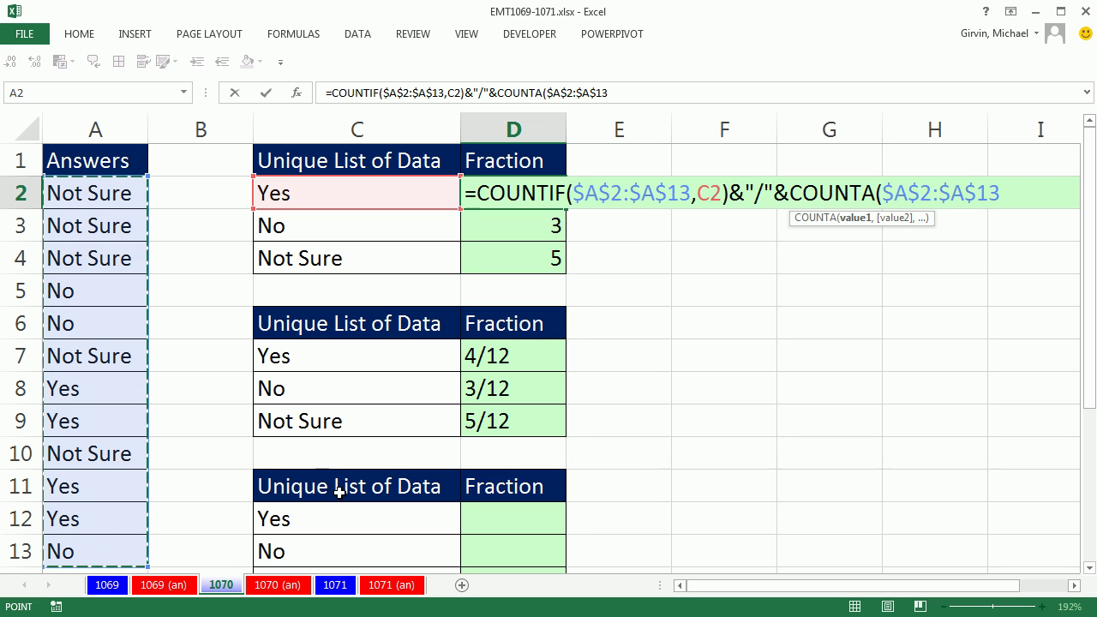
pyautogui.write(')')
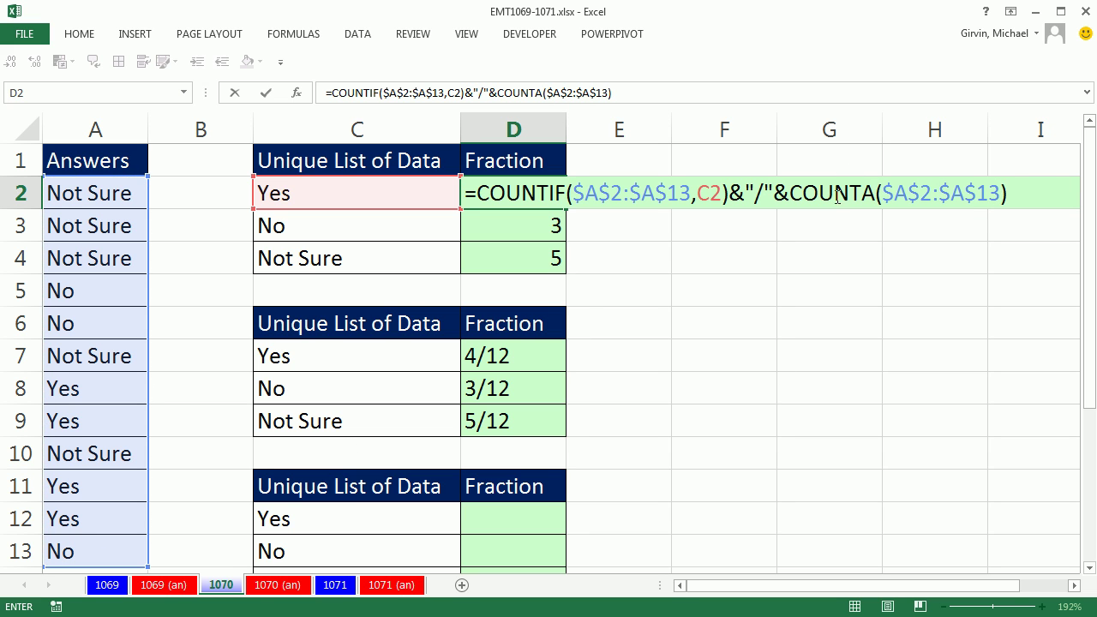
pyautogui.hotkey('ctrl', 'Return')
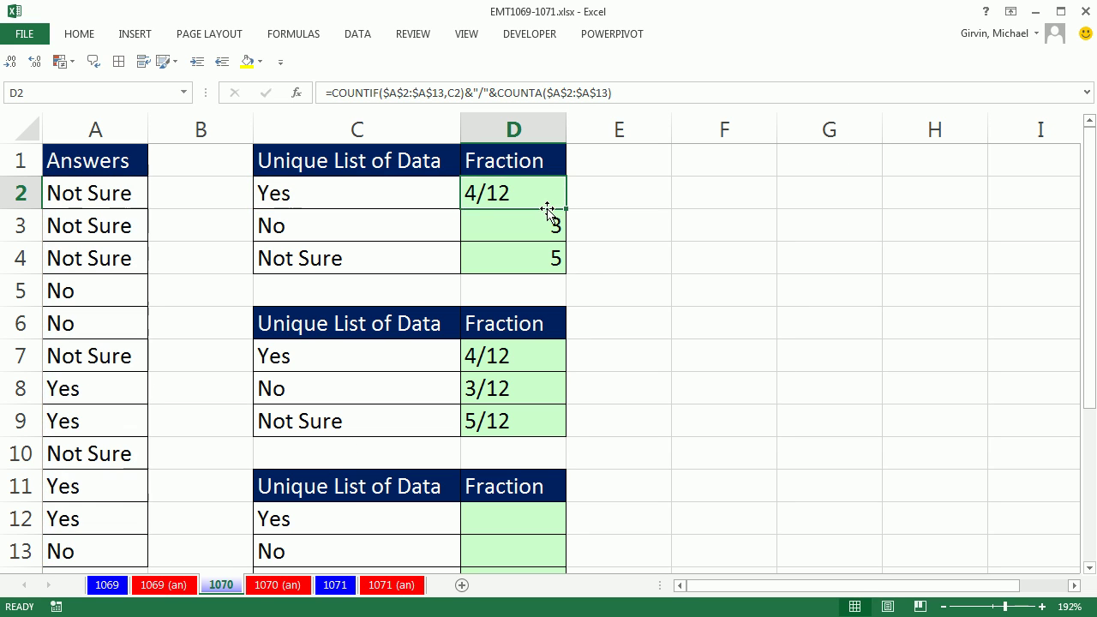
pyautogui.doubleClick(567, 209)
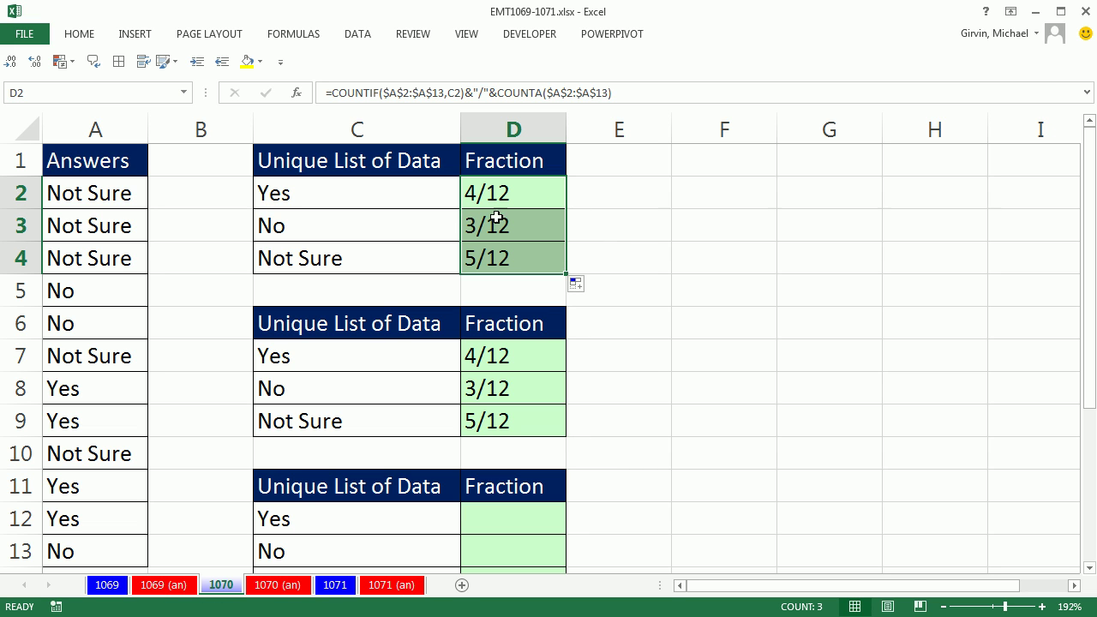
# - Copy the formula text of D2 into cell F2, keeping its references unchanged
pyautogui.doubleClick(520, 194)
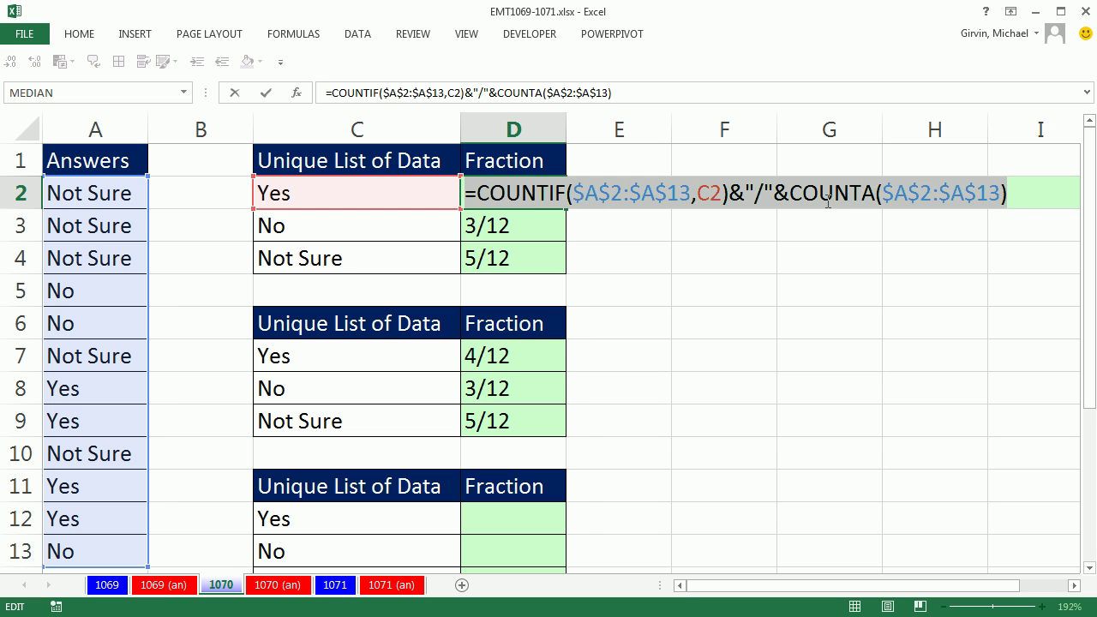
pyautogui.press('Escape')
pyautogui.click(643, 196)
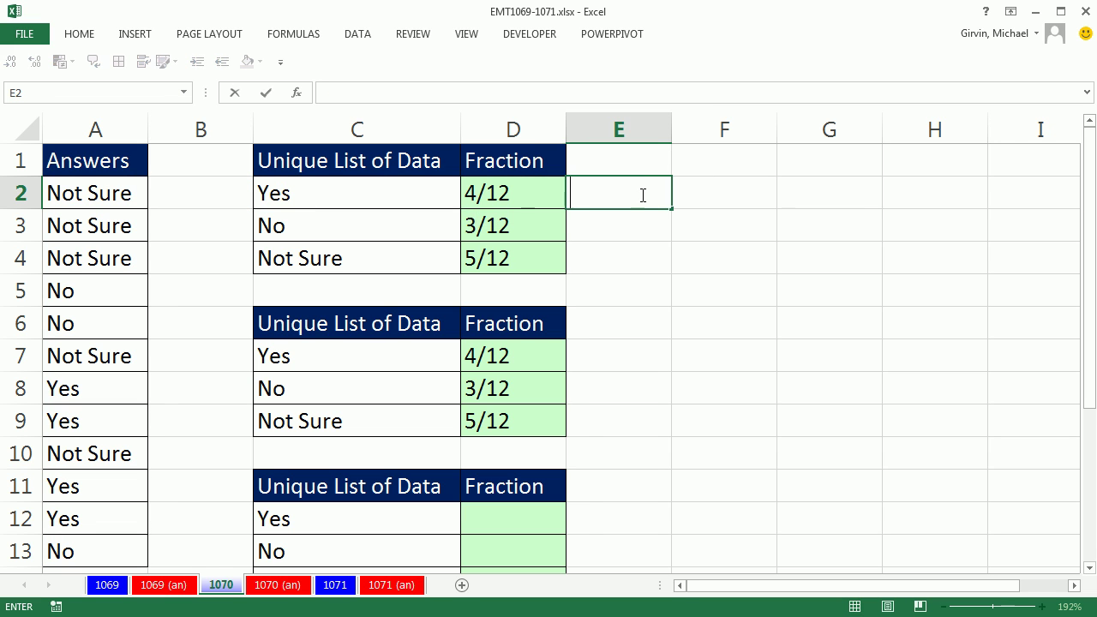
pyautogui.doubleClick(732, 187)
pyautogui.write('=COUNTIF($A$2:$A$13,C2)&"/"&COUNTA($A$2:$A$13)')
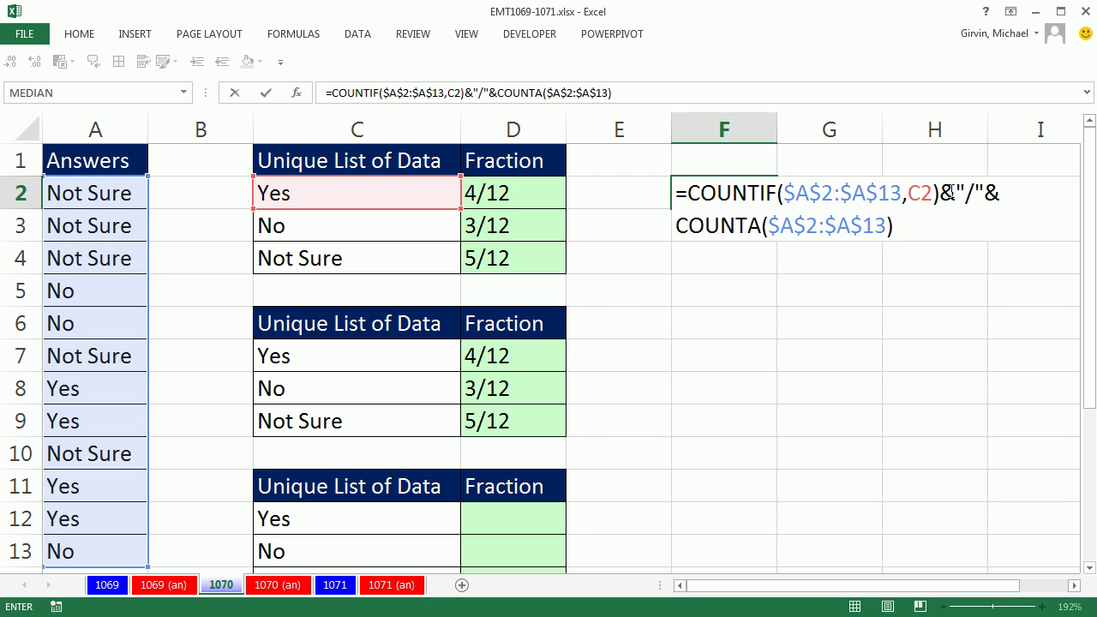
# - Change the F2 formula to the division =COUNTIF($A$2:$A$13,C2)/COUNTA($A$2:$A$13) and copy it down to F4
pyautogui.moveTo(943, 192); pyautogui.dragTo(974, 195)
pyautogui.press('Delete')
pyautogui.press('Delete')
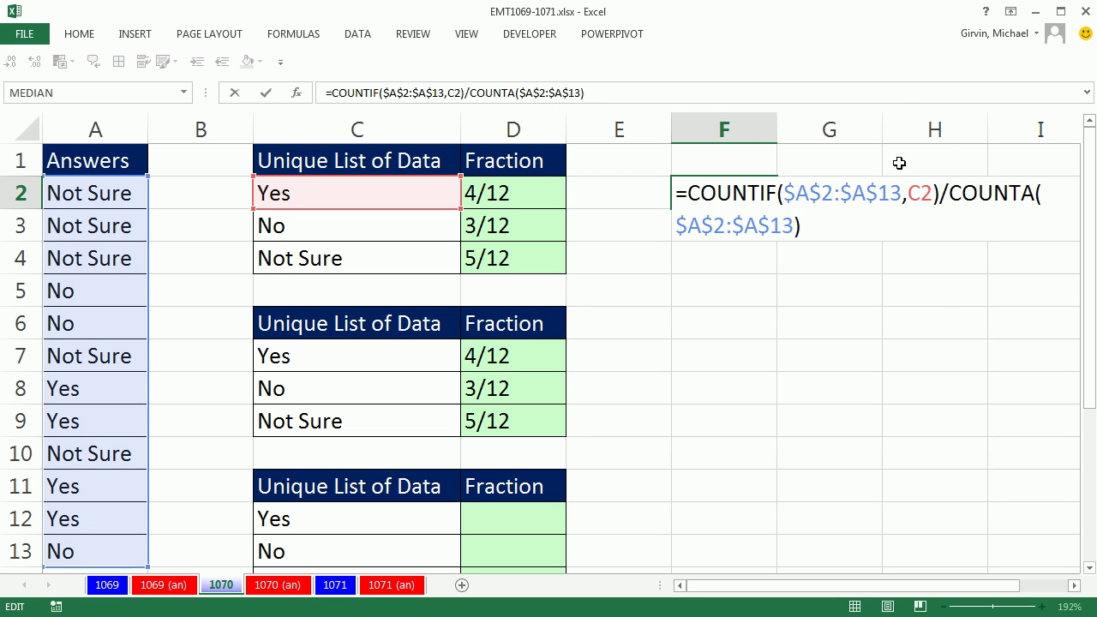
pyautogui.hotkey('ctrl', 'Return')
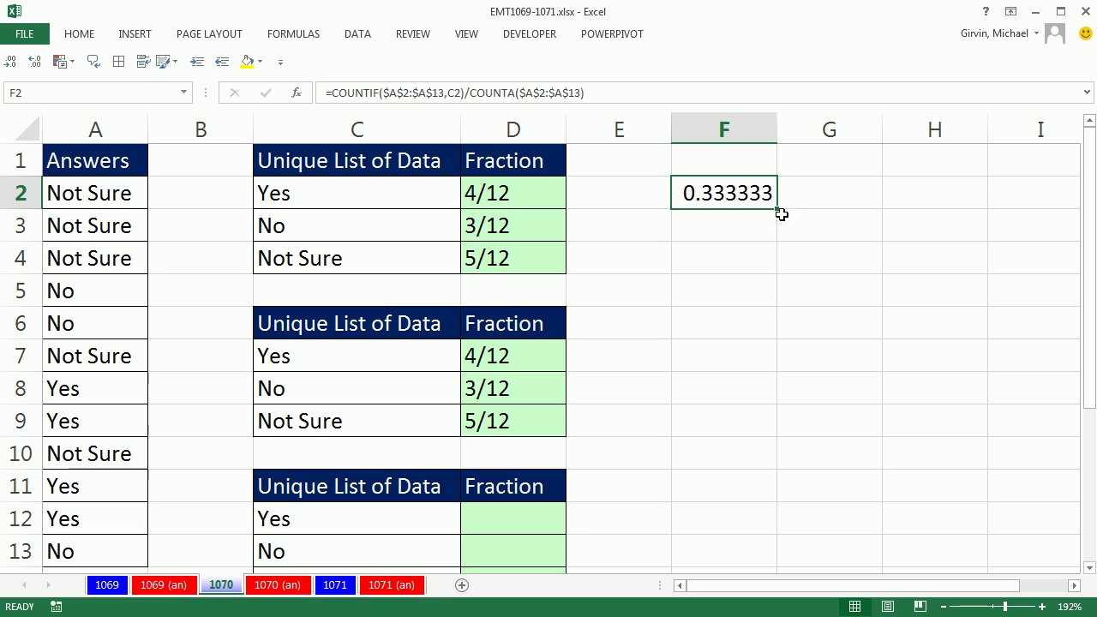
pyautogui.moveTo(776, 210); pyautogui.dragTo(774, 274)
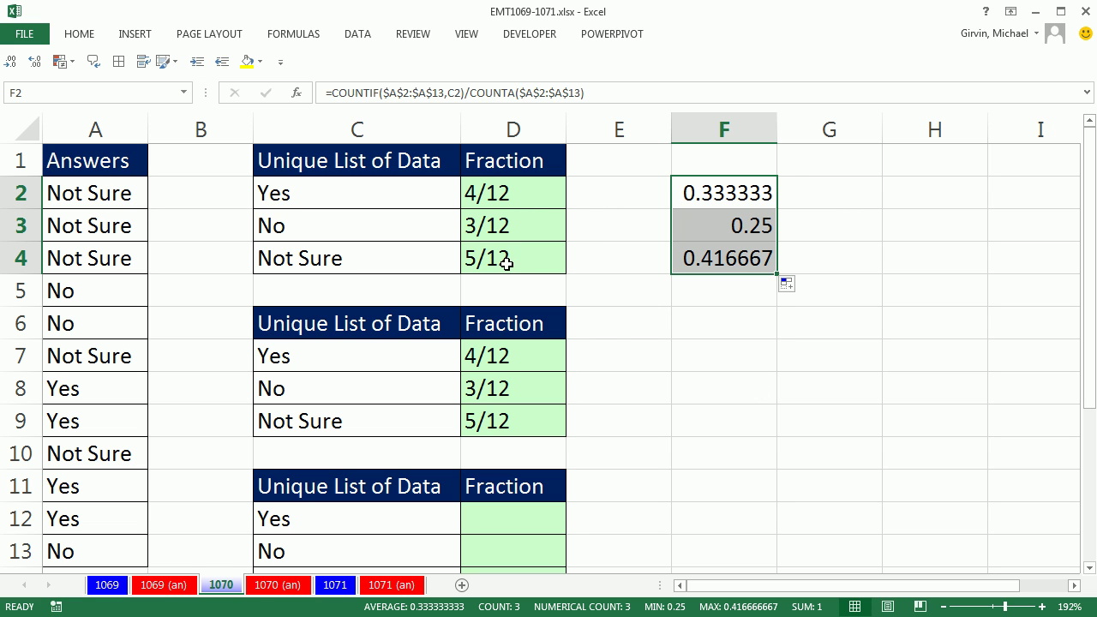
pyautogui.scroll(-1, 709, 416)
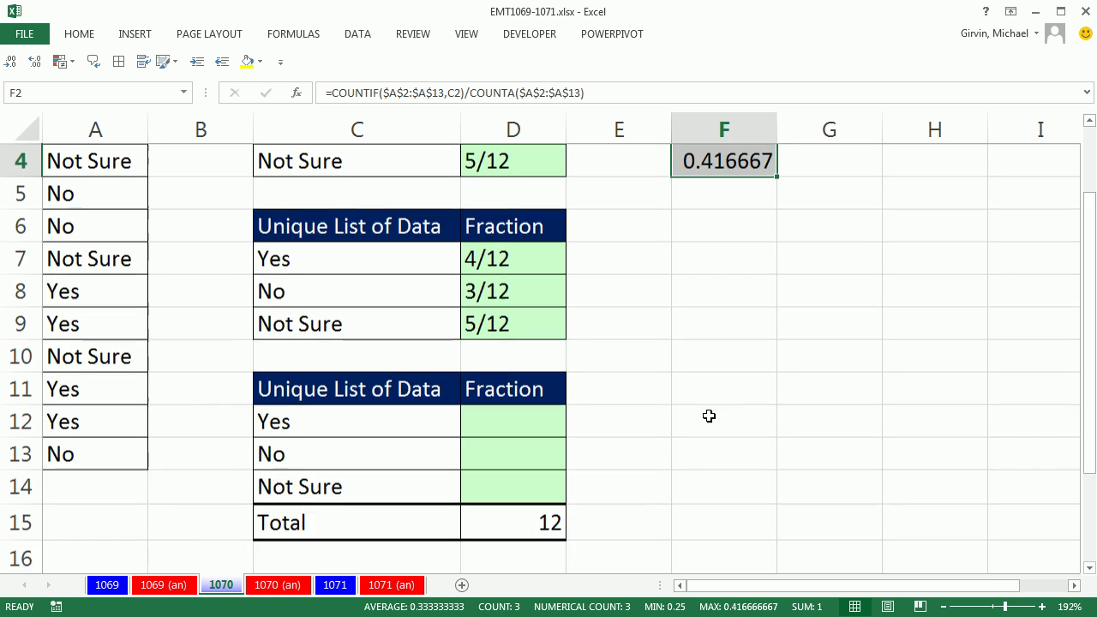
pyautogui.scroll(1, 708, 414)
pyautogui.click(508, 197)
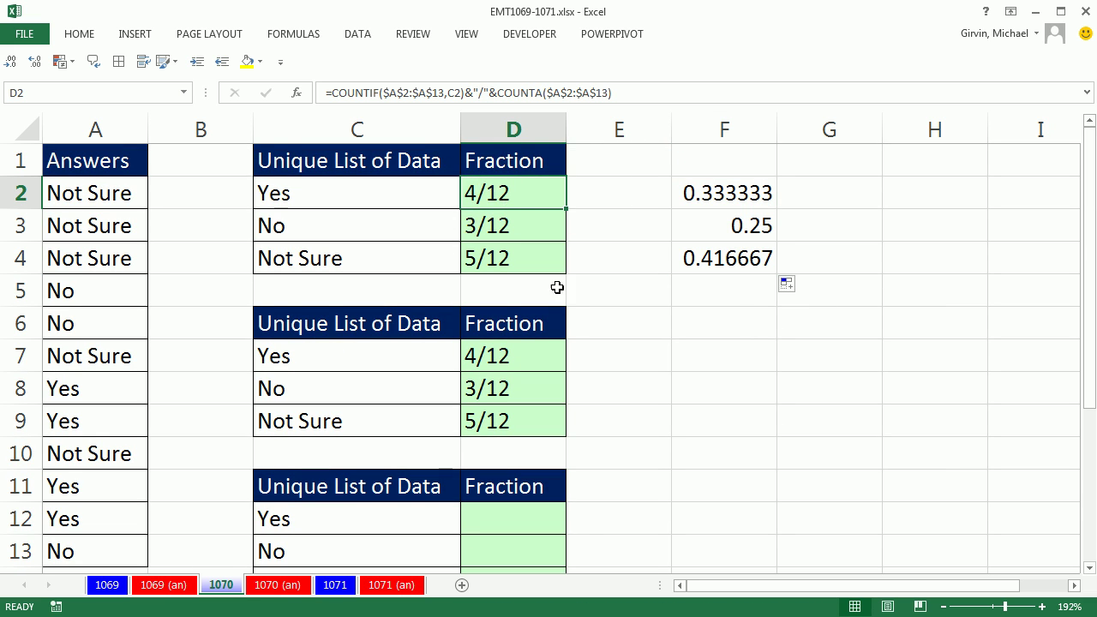
pyautogui.hotkey('ctrl', 'c')
pyautogui.scroll(-3, 578, 331)
pyautogui.click(511, 227)
pyautogui.write('=')
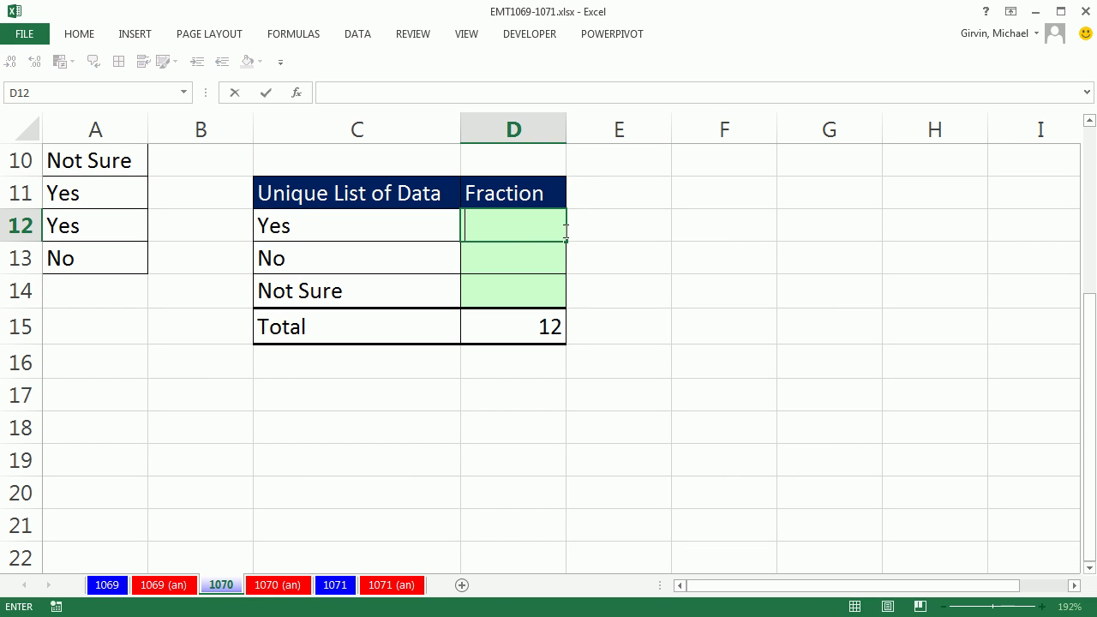
pyautogui.press('Escape')
pyautogui.scroll(3, 617, 277)
# - Copy the fraction formula from D2 into D12, the Yes row of the table with a Total row
pyautogui.click(491, 195)
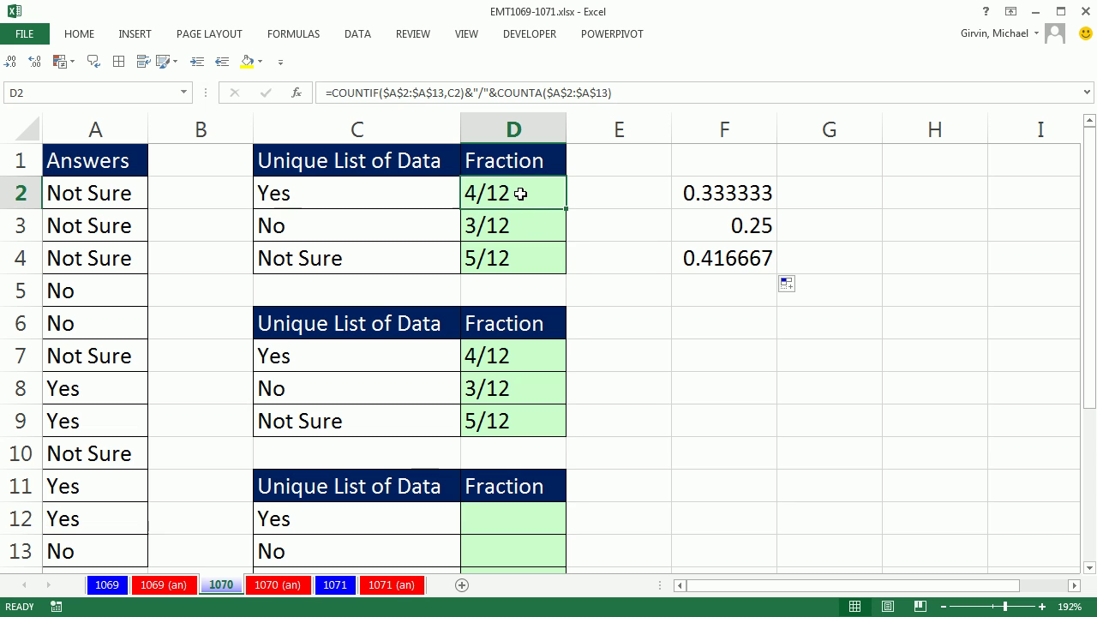
pyautogui.scroll(-3, 624, 318)
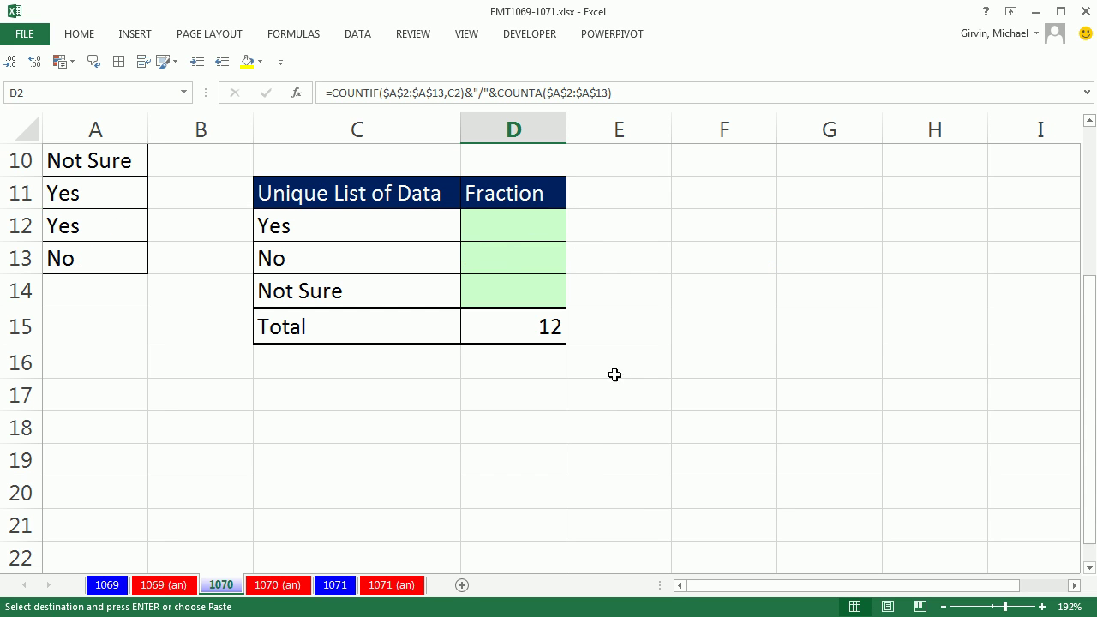
pyautogui.click(492, 229)
pyautogui.hotkey('ctrl', 'v')
# - Replace the COUNTA denominator in the D12 formula with the absolute reference $D$15 and copy it down to D14
pyautogui.doubleClick(523, 226)
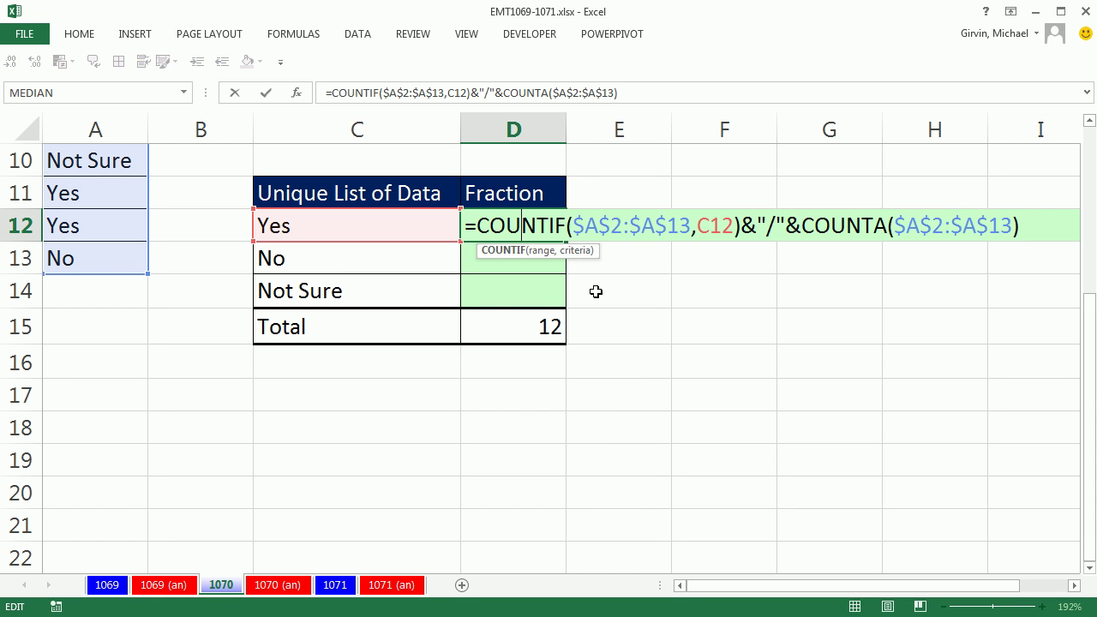
pyautogui.moveTo(799, 226); pyautogui.dragTo(1021, 225)
pyautogui.press('Delete')
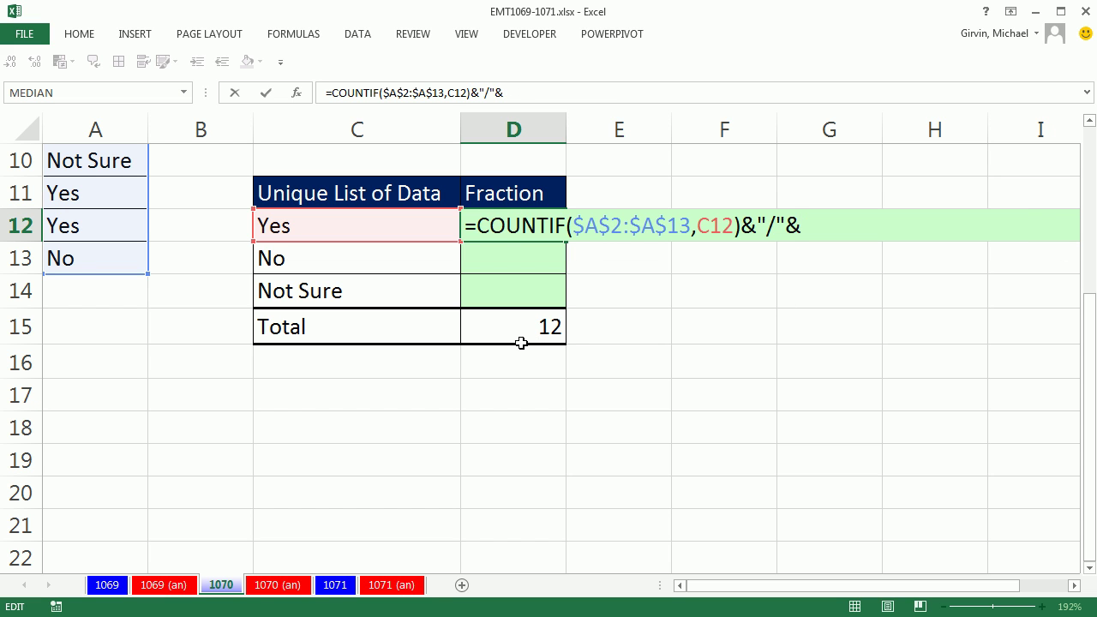
pyautogui.click(499, 331)
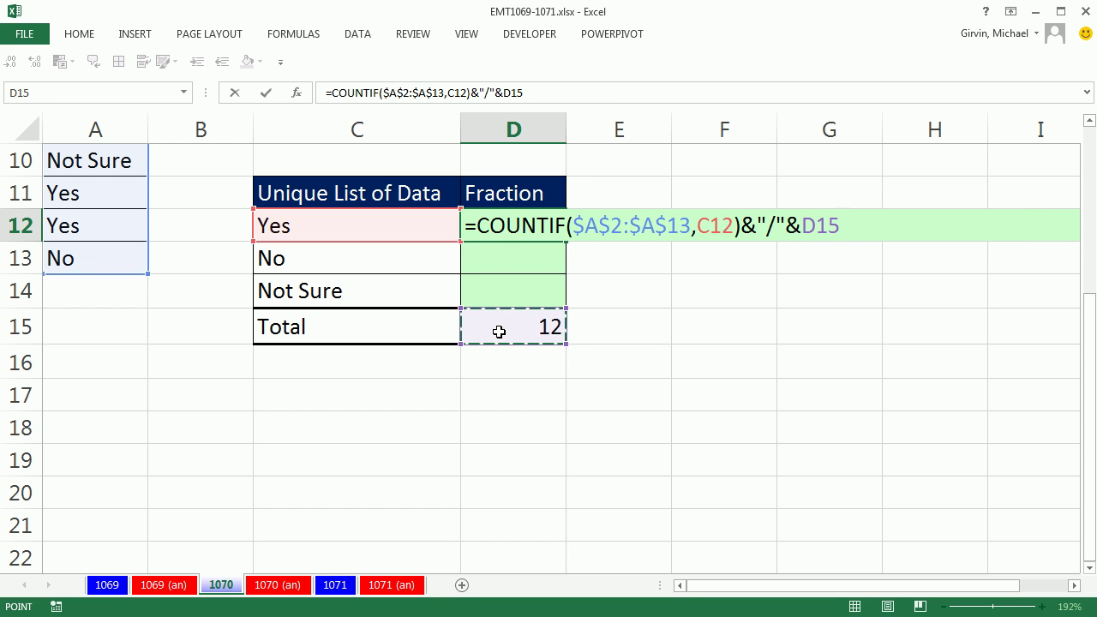
pyautogui.press('F4')
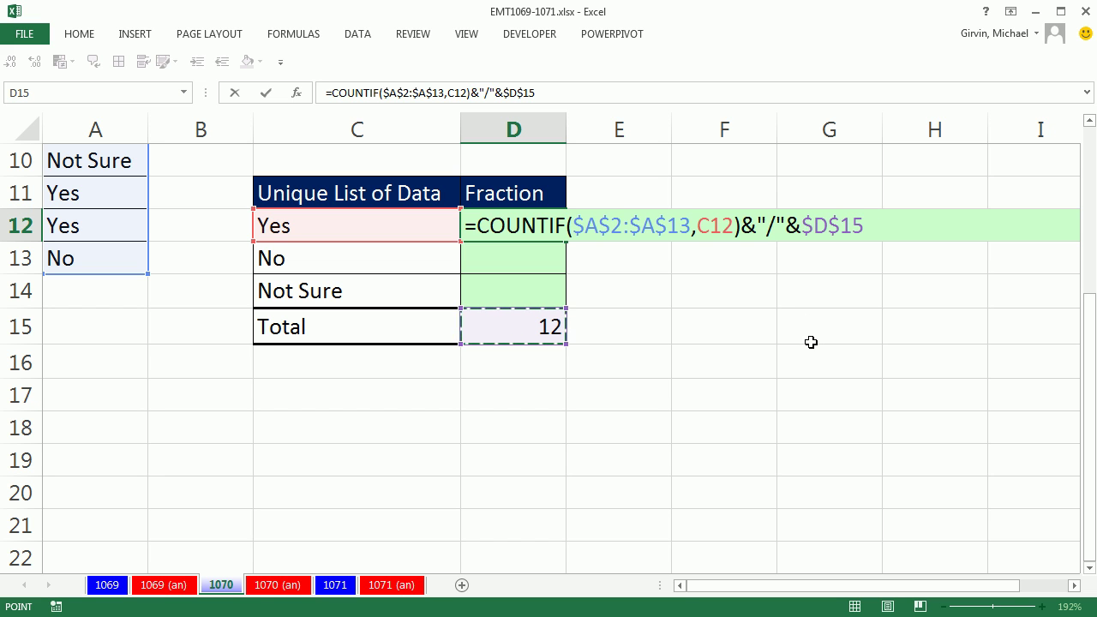
pyautogui.hotkey('ctrl', 'Return')
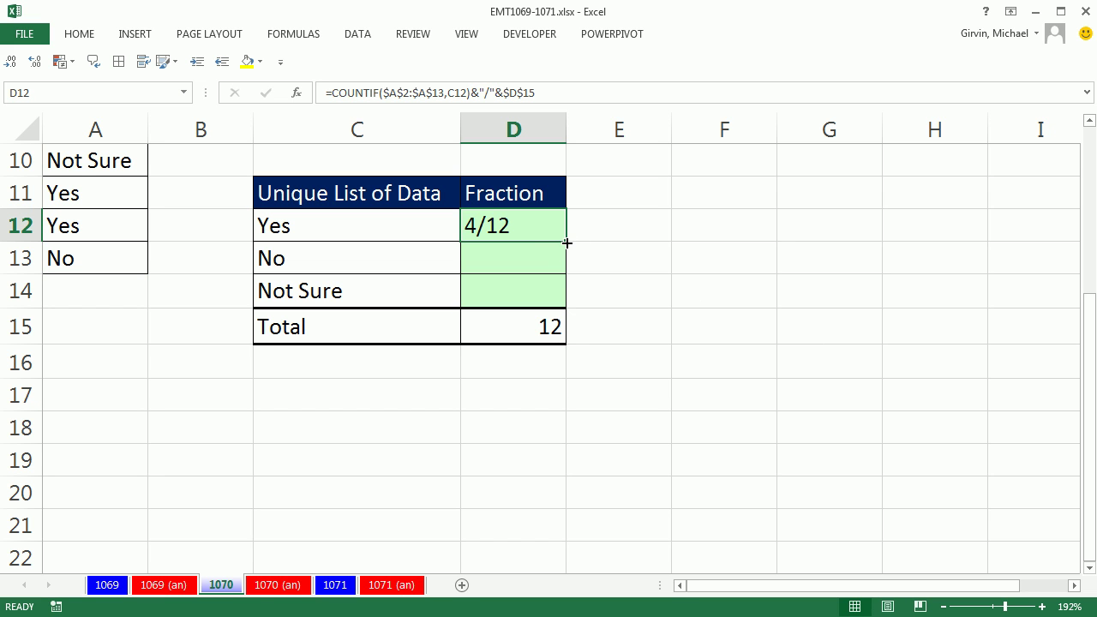
pyautogui.moveTo(566, 243); pyautogui.dragTo(564, 306)
# - Inspect the total formula in D15 and open the fraction formula in D2 to review its references
pyautogui.doubleClick(514, 324)
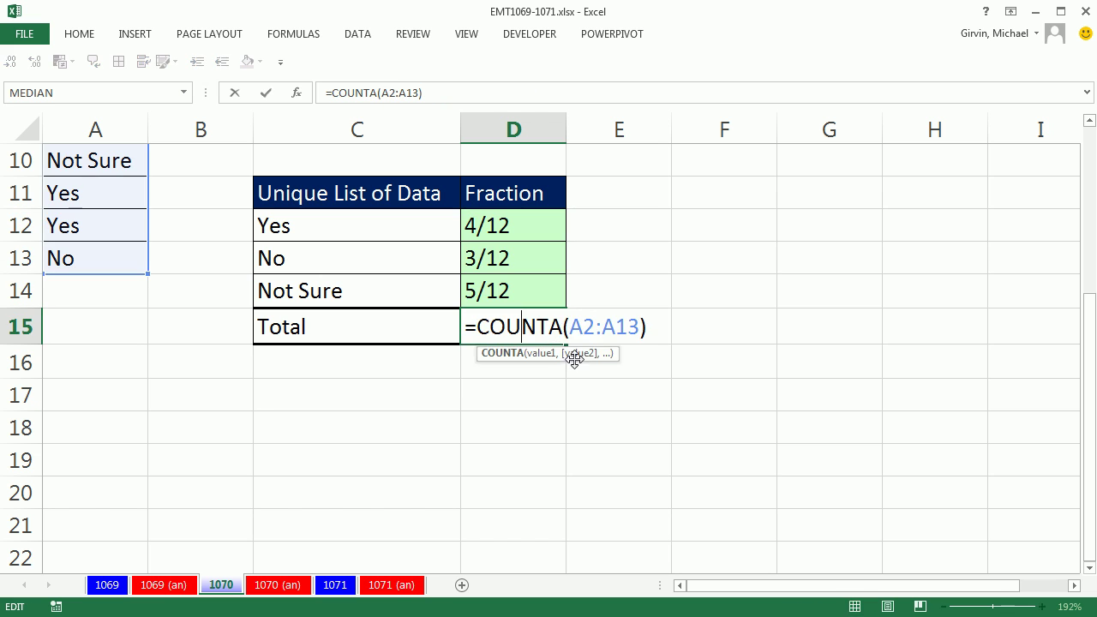
pyautogui.press('Escape')
pyautogui.scroll(3, 656, 394)
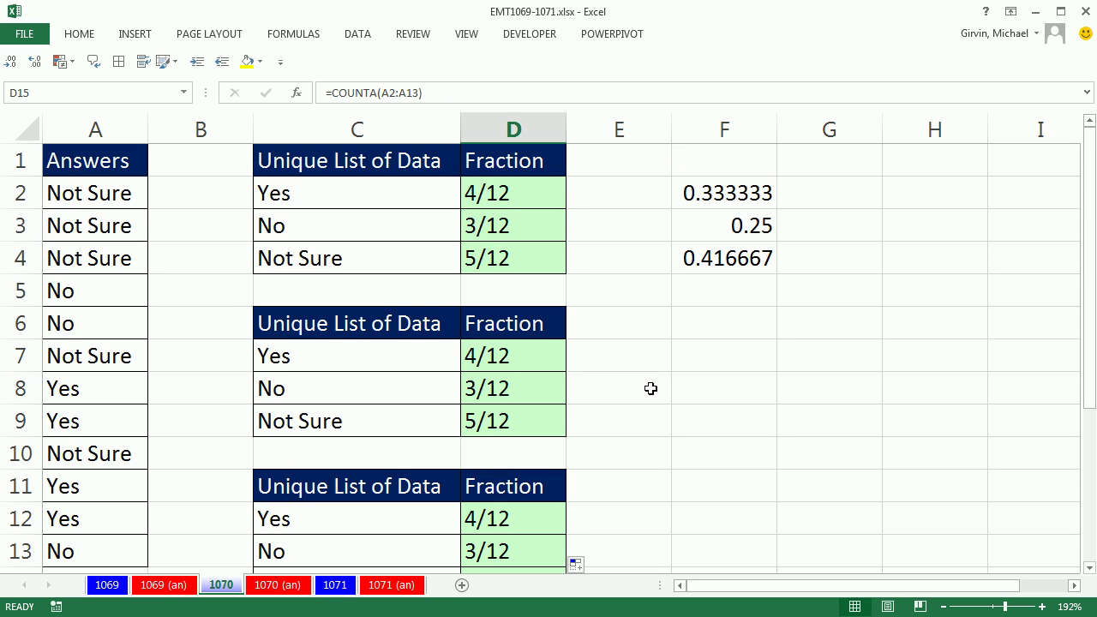
pyautogui.doubleClick(524, 194)
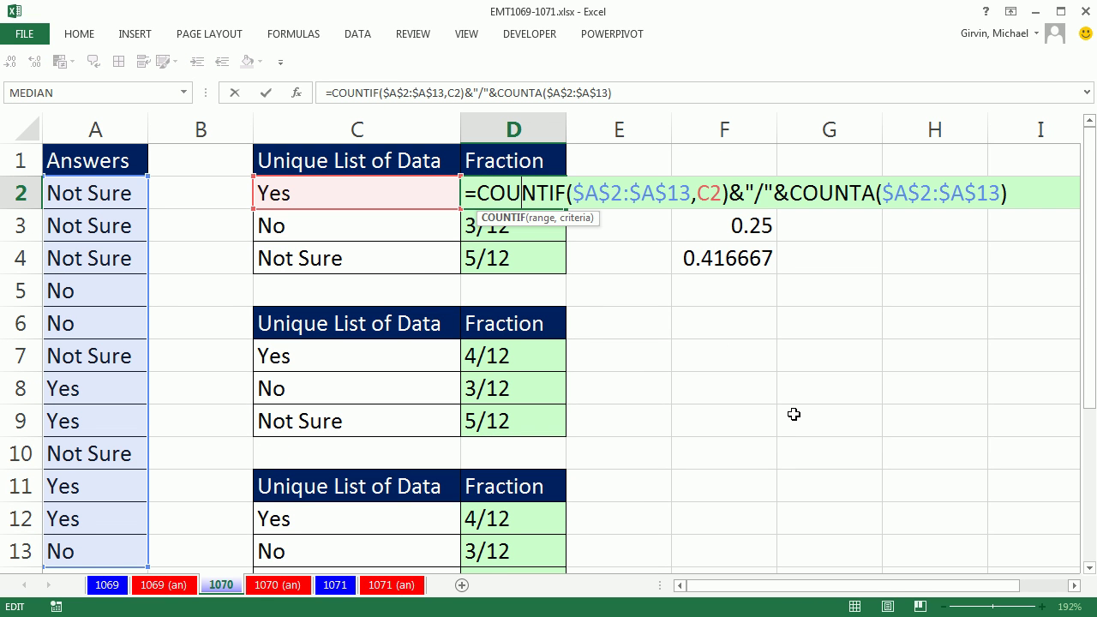